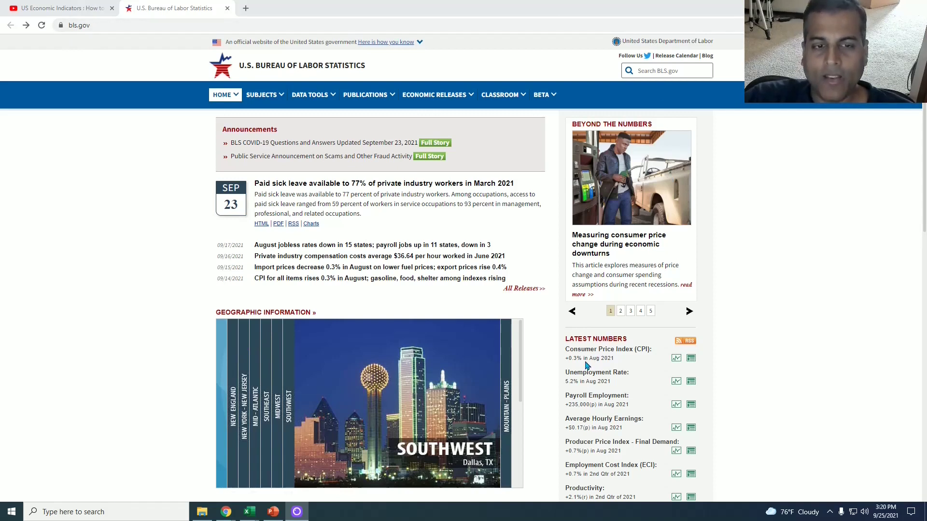
Retrieve the historical Consumer Price Index data as 1-month and 12-month percent change with graphs, and review both charts
left_click(676, 358)
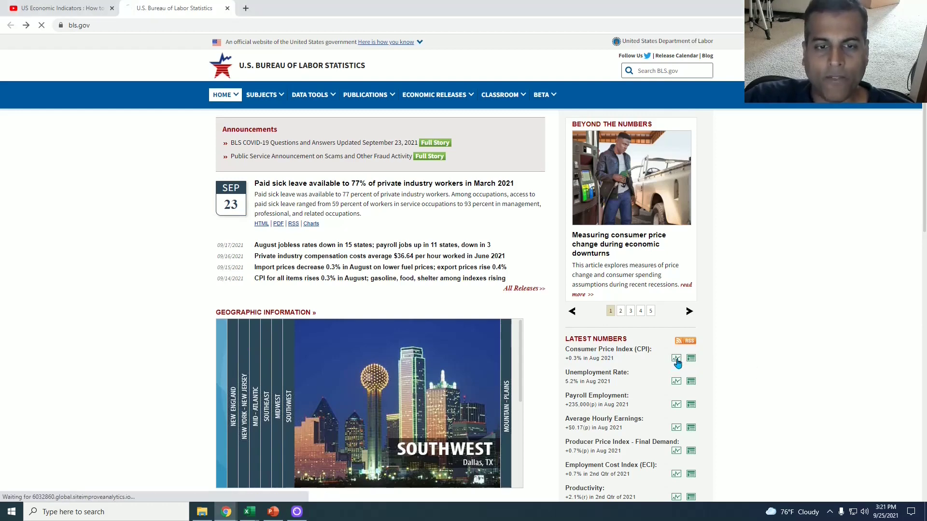
left_click(327, 180)
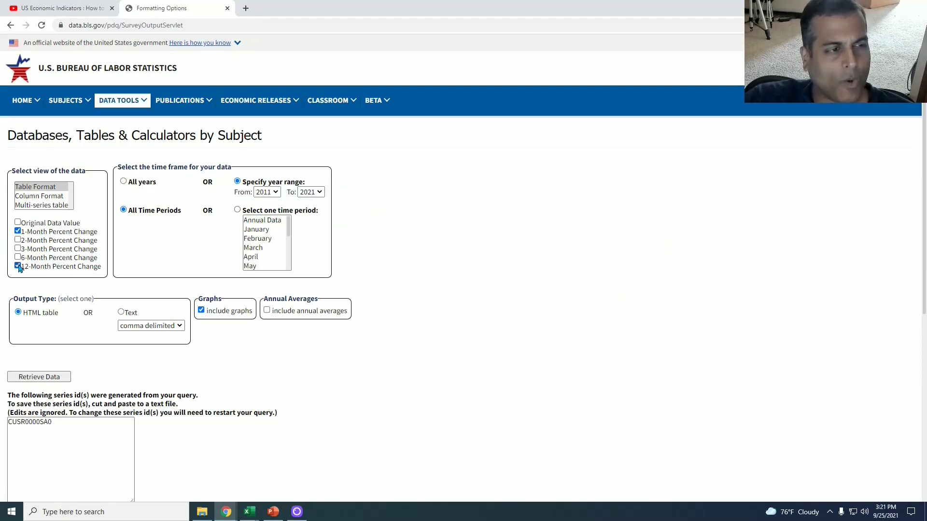
left_click(39, 376)
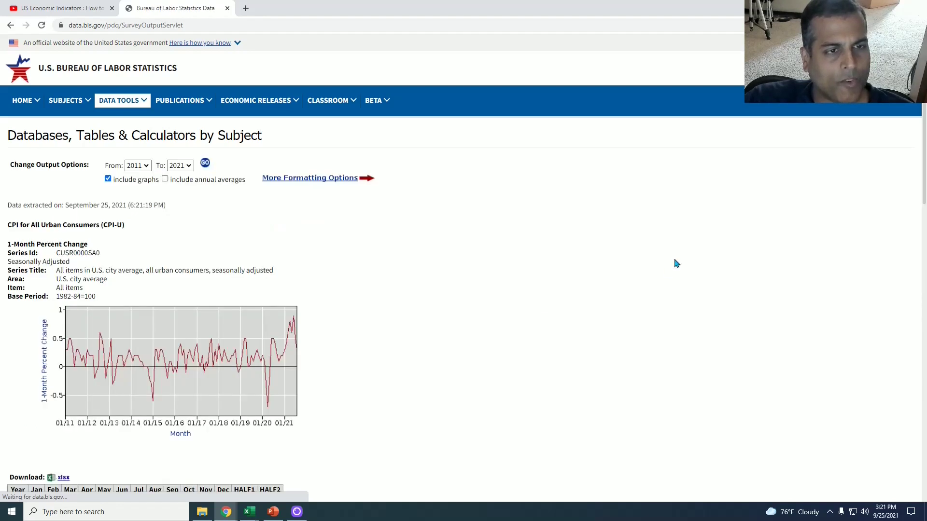
scroll(203, 273, "down", 2)
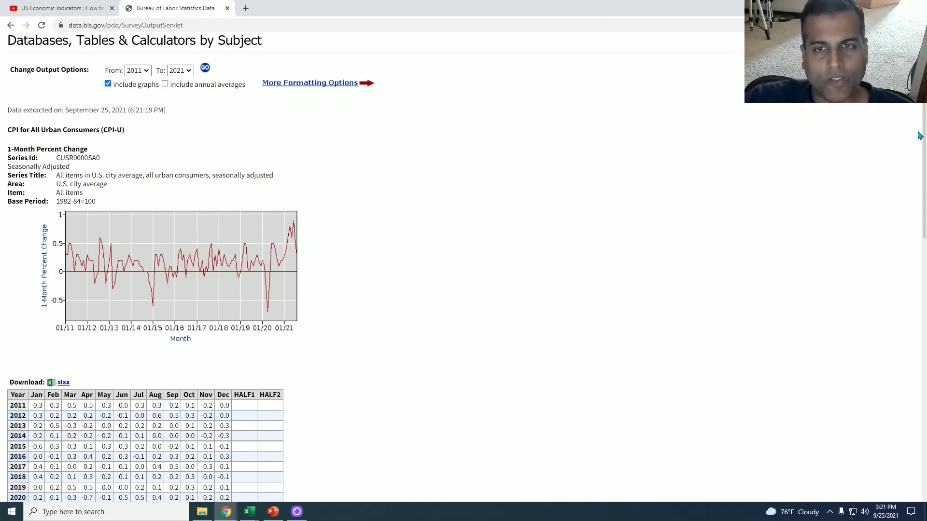
scroll(907, 223, "down", 5)
scroll(906, 223, "down", 3)
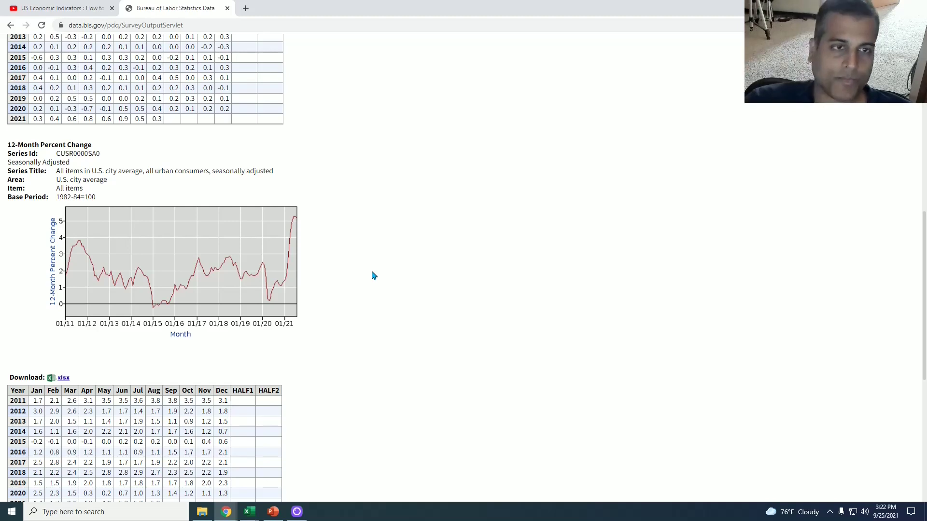
Return to the BLS home page and open the formatting options for the historical Payroll Employment data
left_click(10, 26)
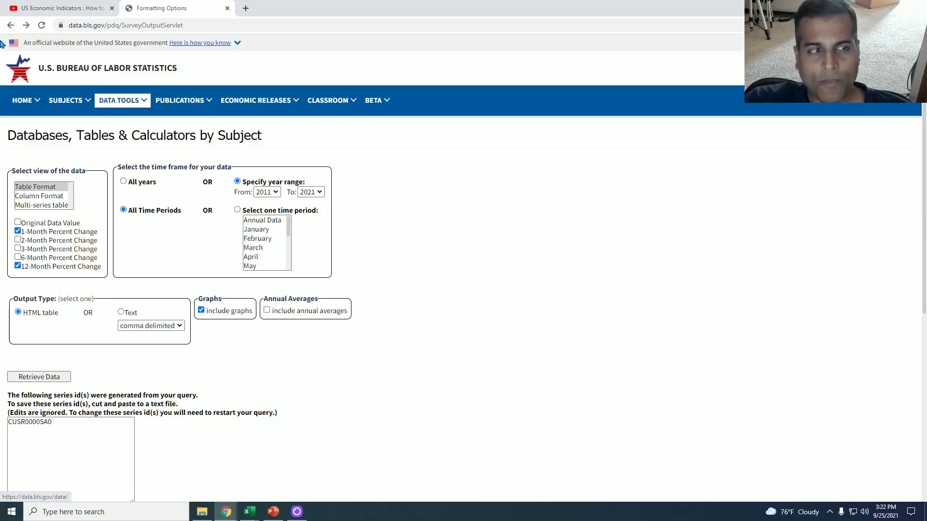
left_click(10, 26)
left_click(9, 26)
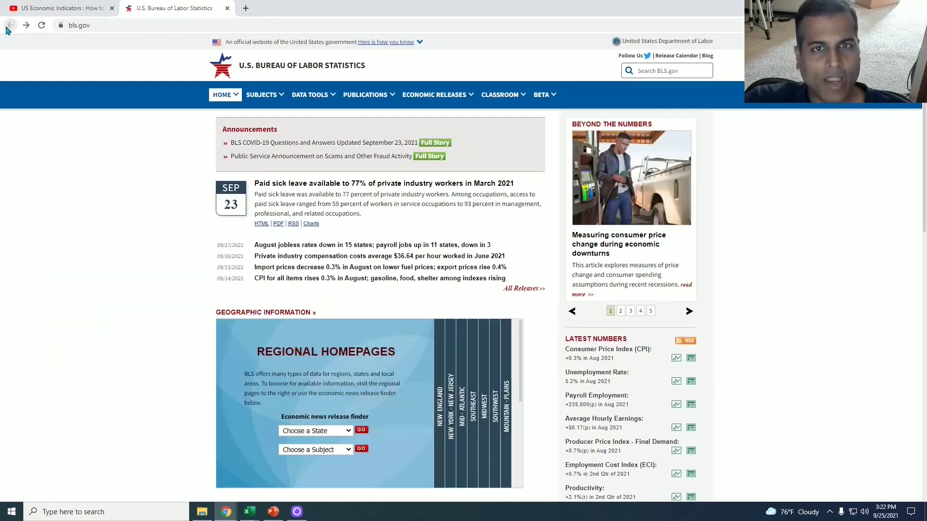
scroll(577, 294, "down", 2)
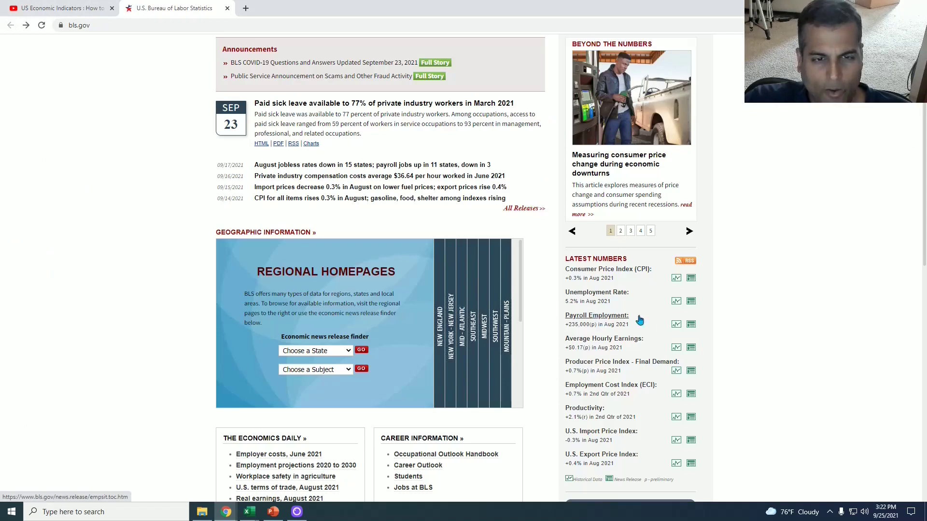
left_click(676, 324)
left_click(297, 184)
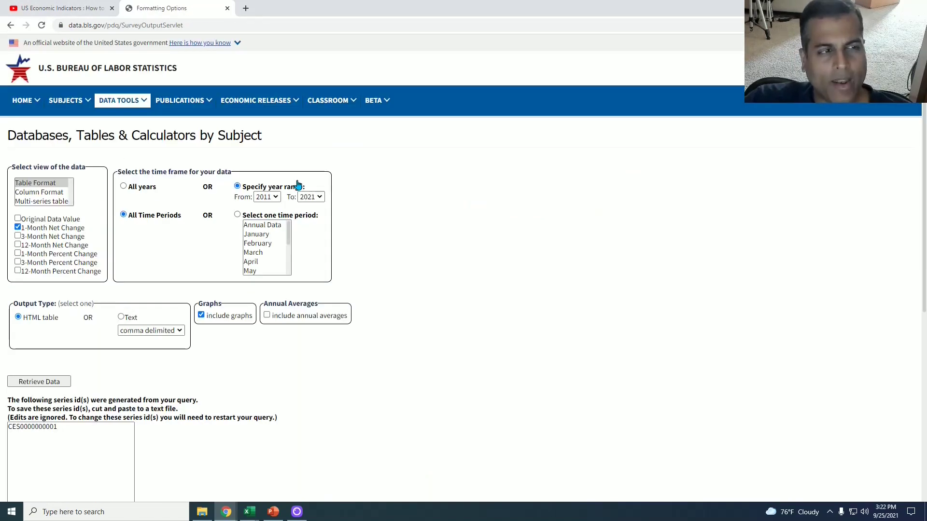
Retrieve the payroll data as Original Data Value and 12-Month Percent Change, without the 1-Month Net Change
left_click(18, 218)
left_click(17, 228)
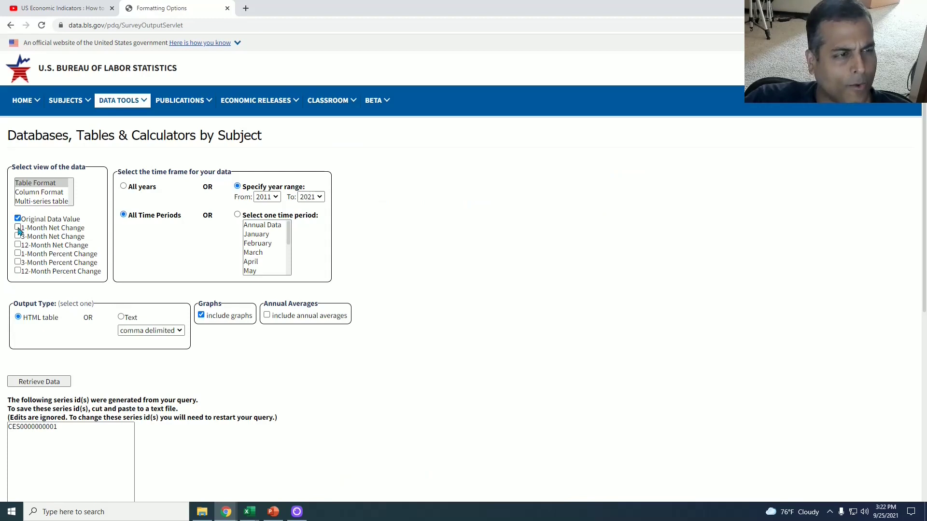
left_click(18, 271)
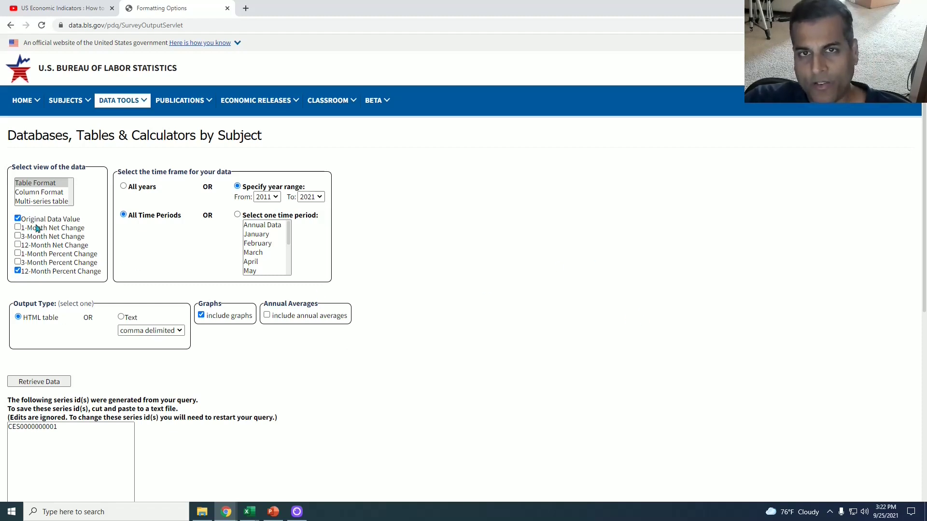
left_click(41, 383)
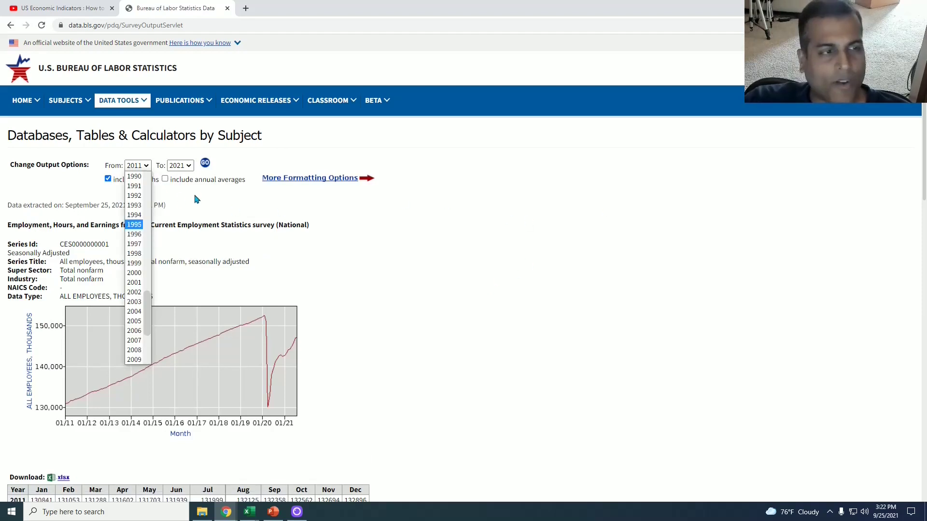
Extend the payroll data to start in 1995 and review the employment level and 12-month percent change charts
left_click(136, 224)
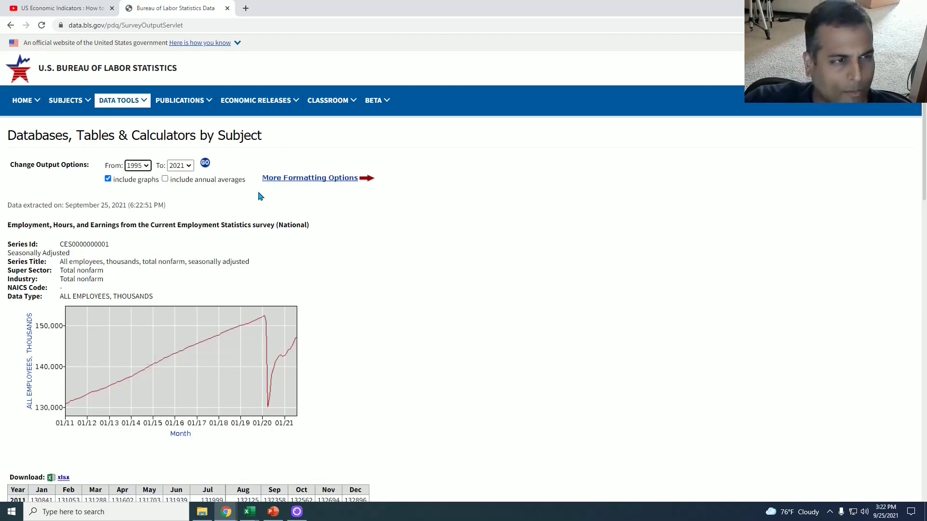
left_click(204, 163)
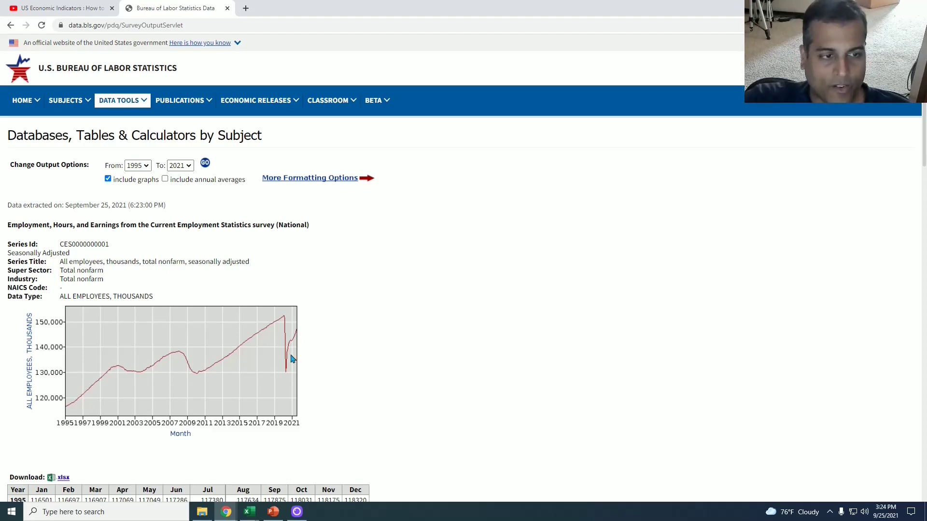
scroll(919, 261, "down", 8)
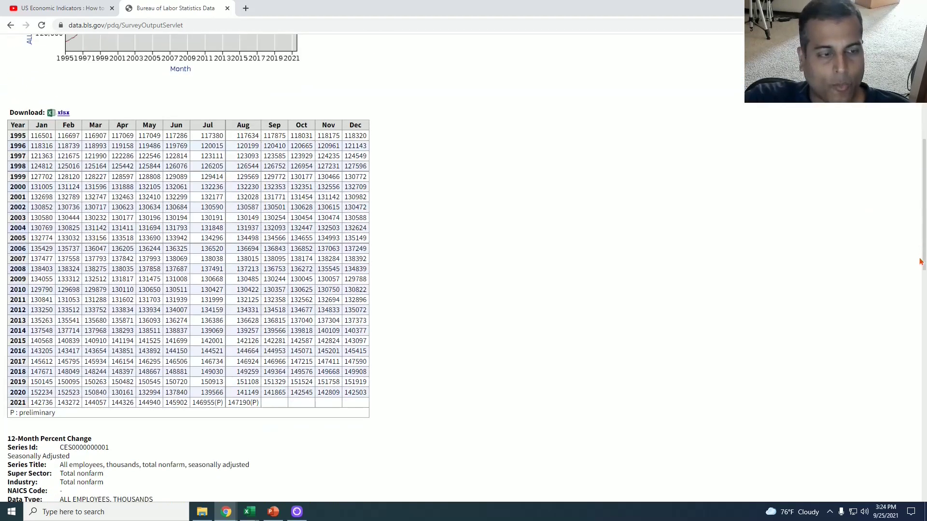
scroll(919, 261, "down", 5)
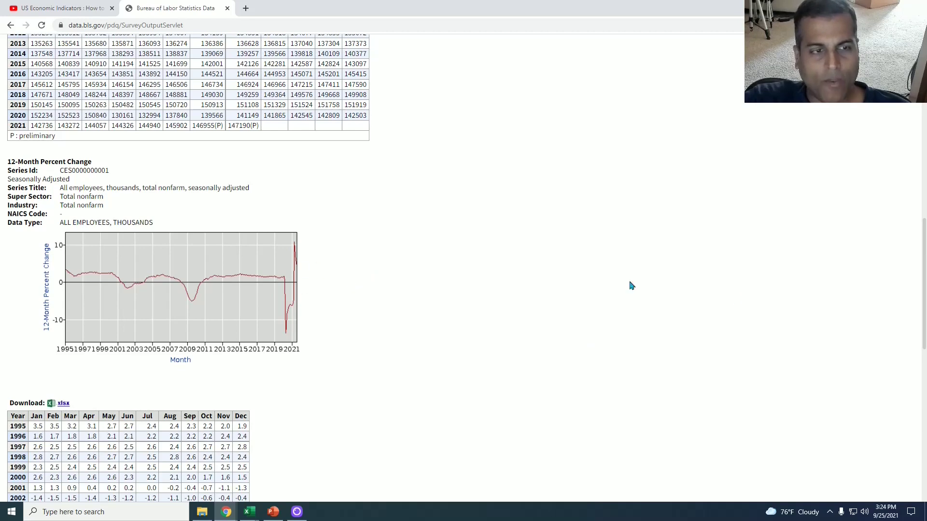
left_click_drag(923, 300, 912, 136)
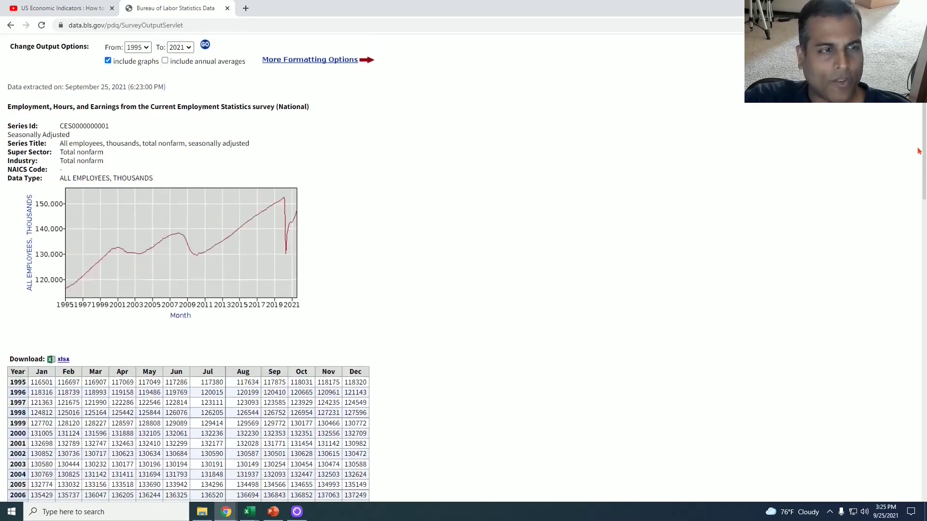
Limit the payroll data to 2010 through 2021 and review the updated charts
left_click(145, 97)
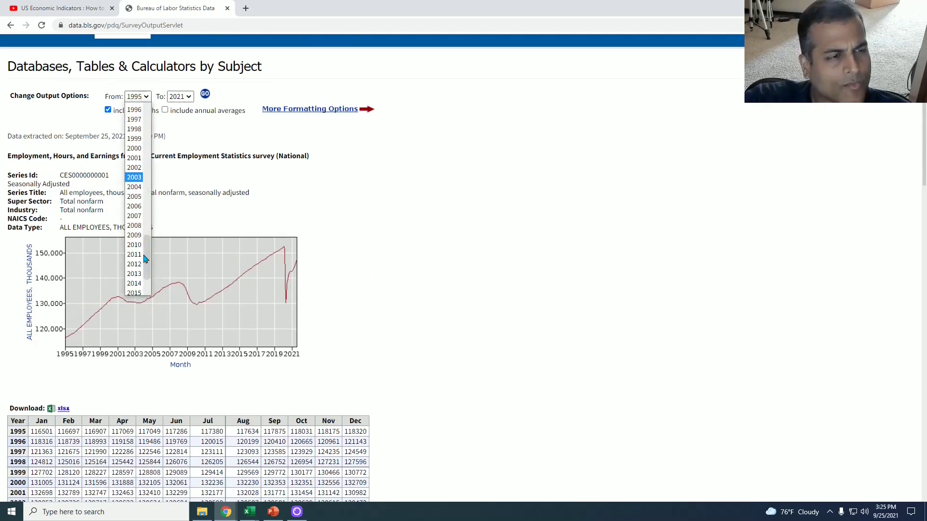
left_click(145, 247)
left_click(205, 94)
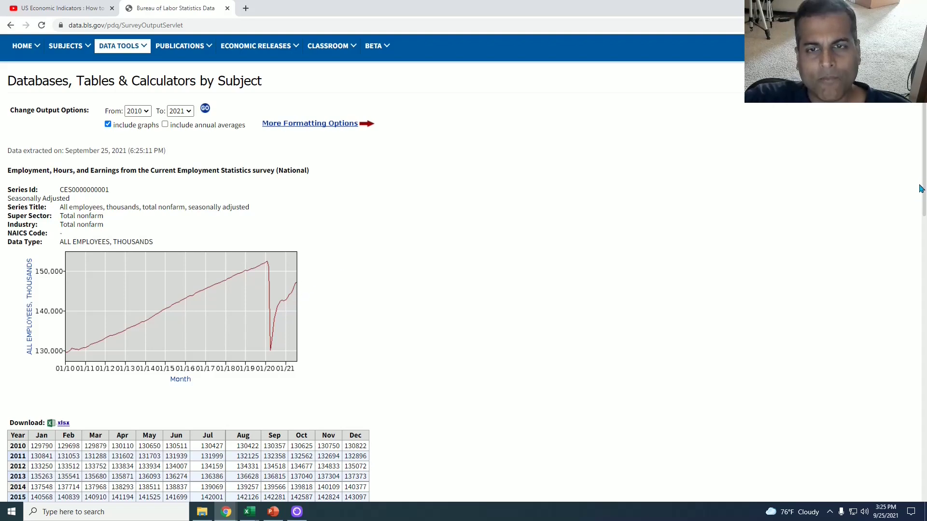
scroll(922, 216, "down", 1)
left_click_drag(921, 216, 922, 340)
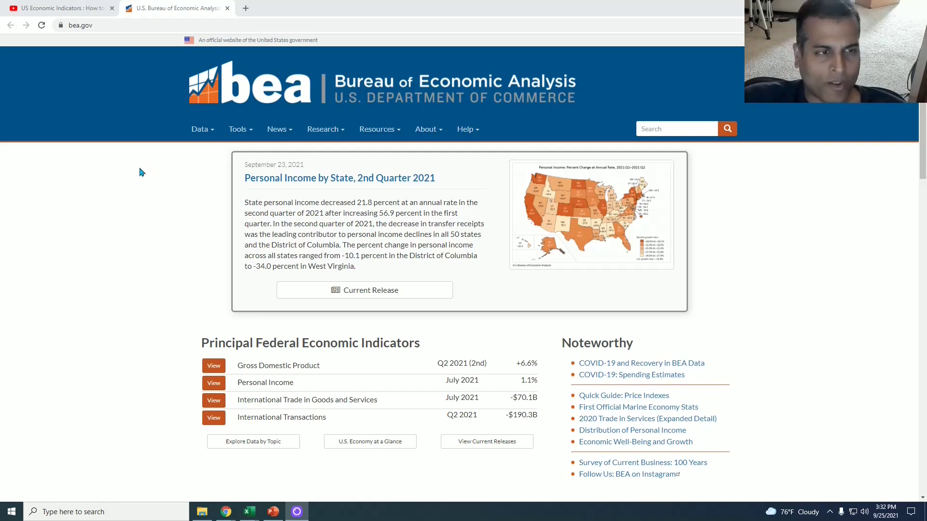
On the BEA website, browse the data by topic and open the Gross Domestic Product page
left_click(208, 131)
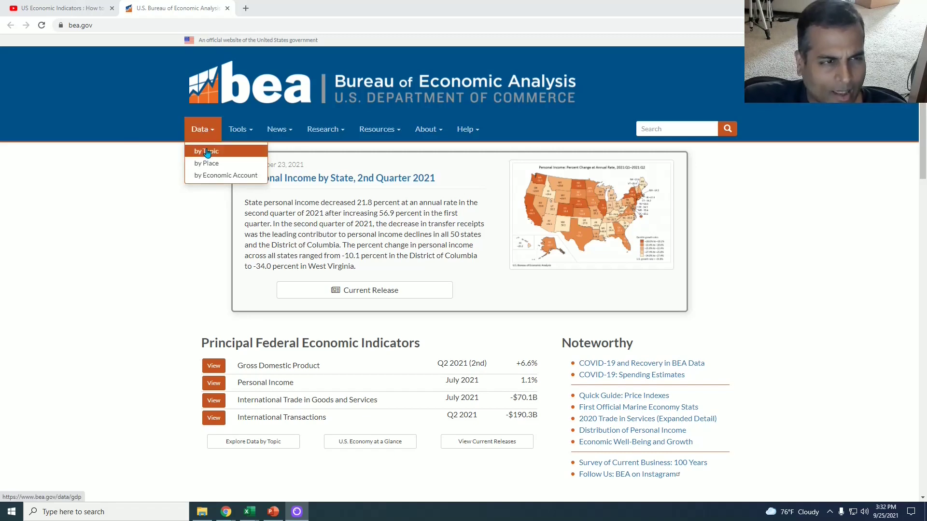
left_click(206, 152)
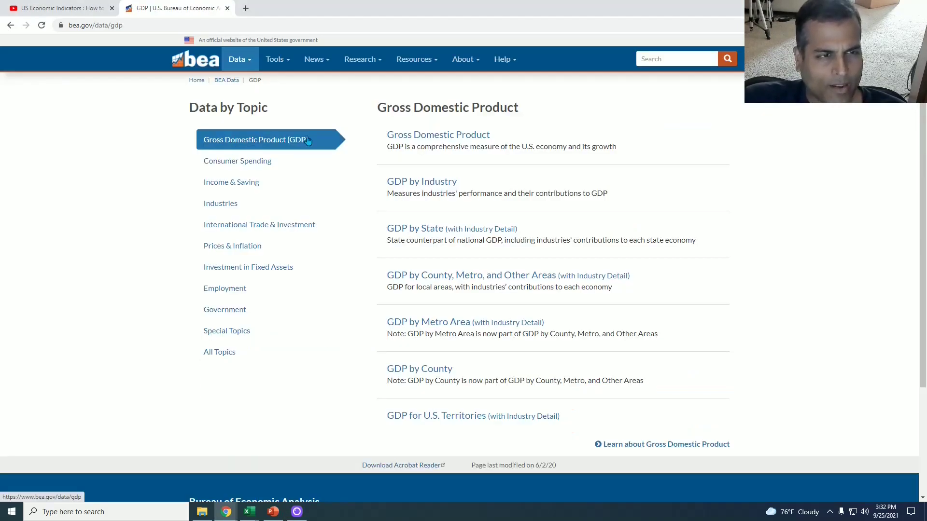
left_click(449, 141)
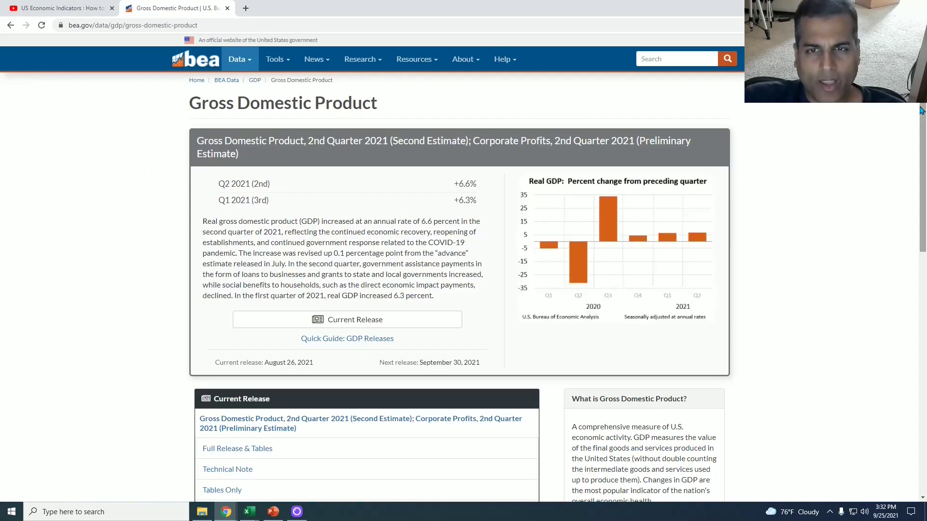
Download the GDP "Percent change from preceding period" spreadsheet from the supplemental data and open it in Excel
scroll(913, 218, "down", 5)
scroll(913, 218, "down", 4)
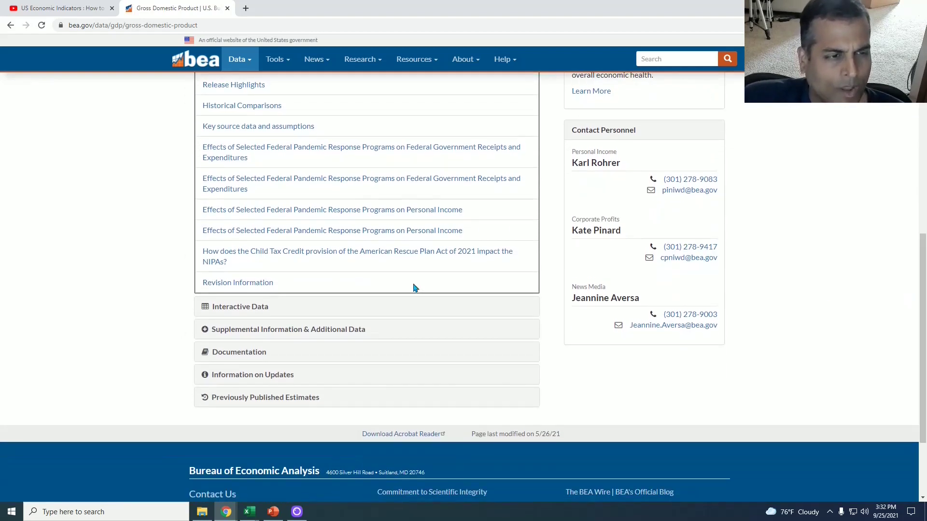
left_click(208, 333)
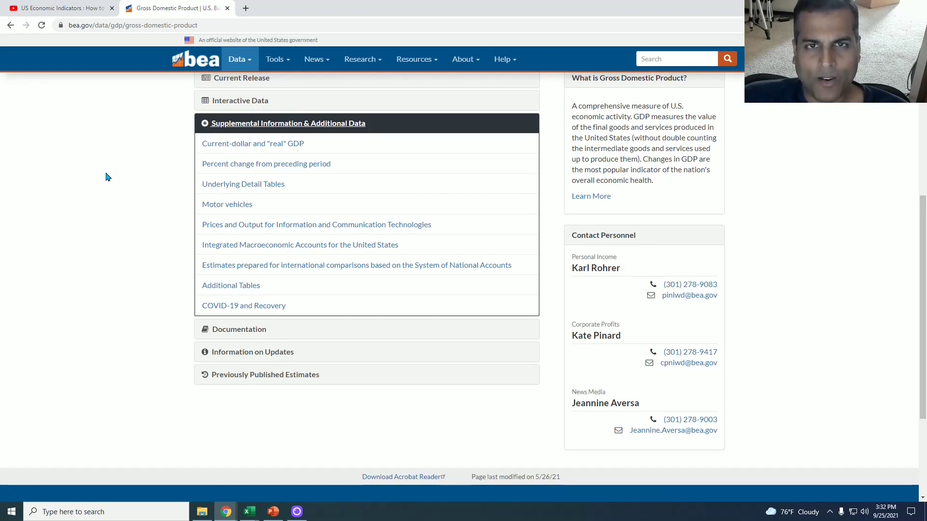
left_click(232, 165)
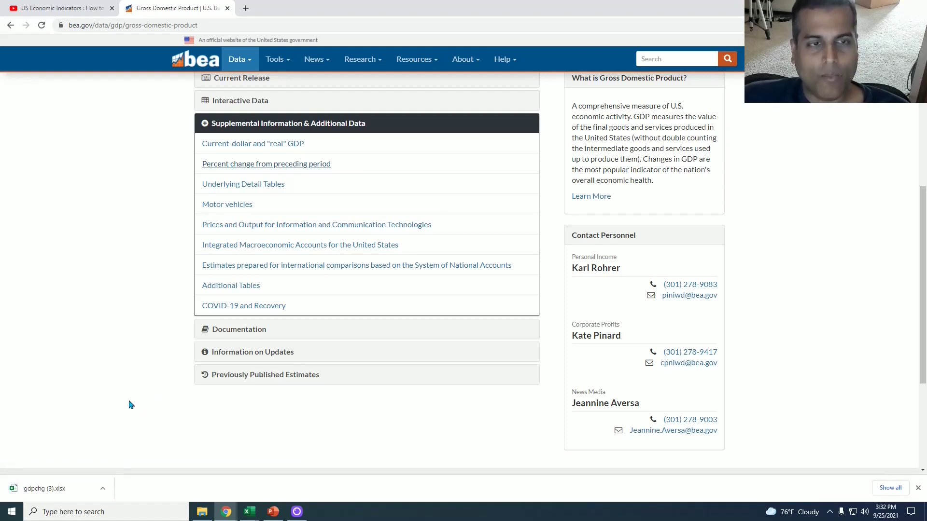
left_click(103, 491)
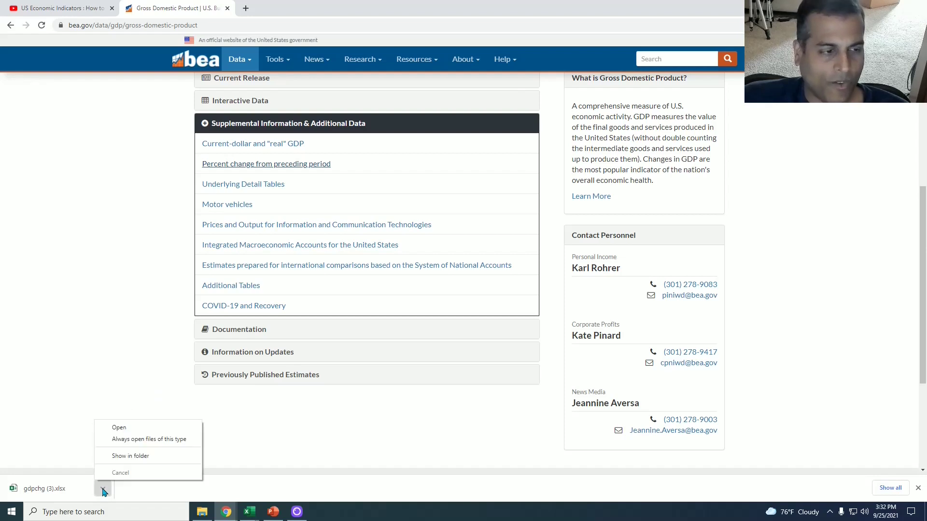
left_click(120, 428)
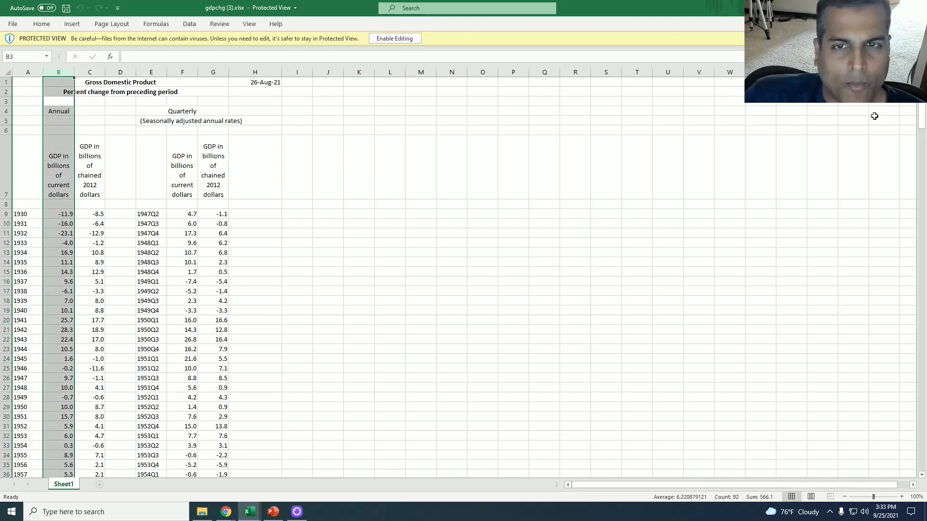
Examine the annual current-dollar GDP percent changes from 2013 to 2020 in column B
left_click_drag(922, 120, 922, 191)
left_click(358, 284)
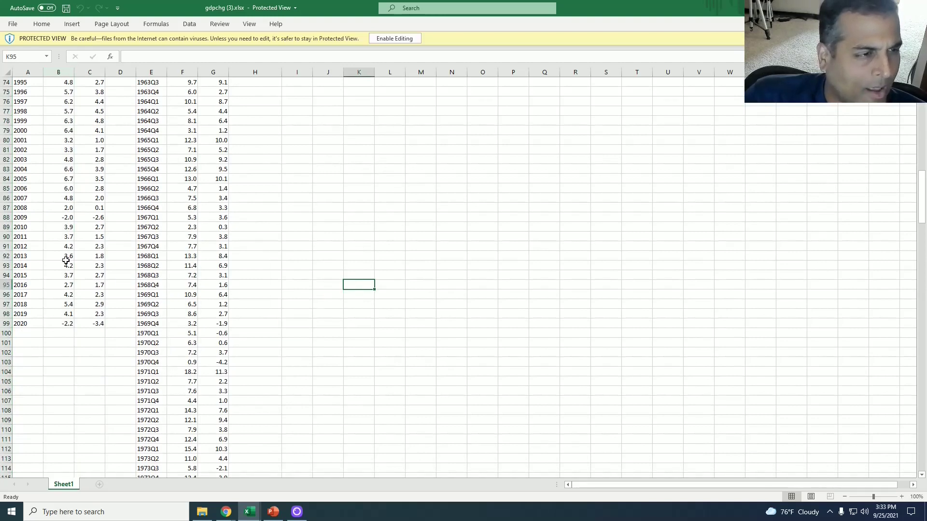
left_click_drag(67, 257, 70, 323)
left_click(77, 343)
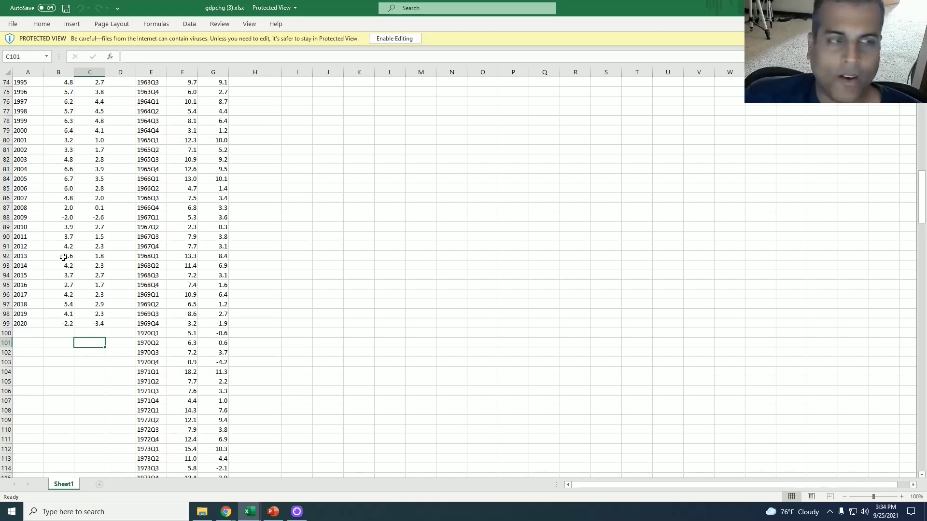
left_click_drag(63, 257, 59, 313)
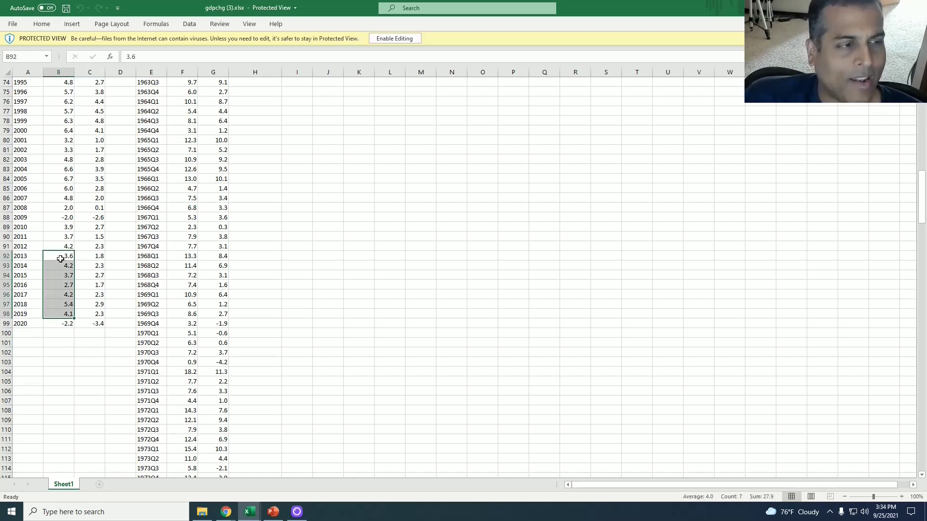
left_click(60, 259)
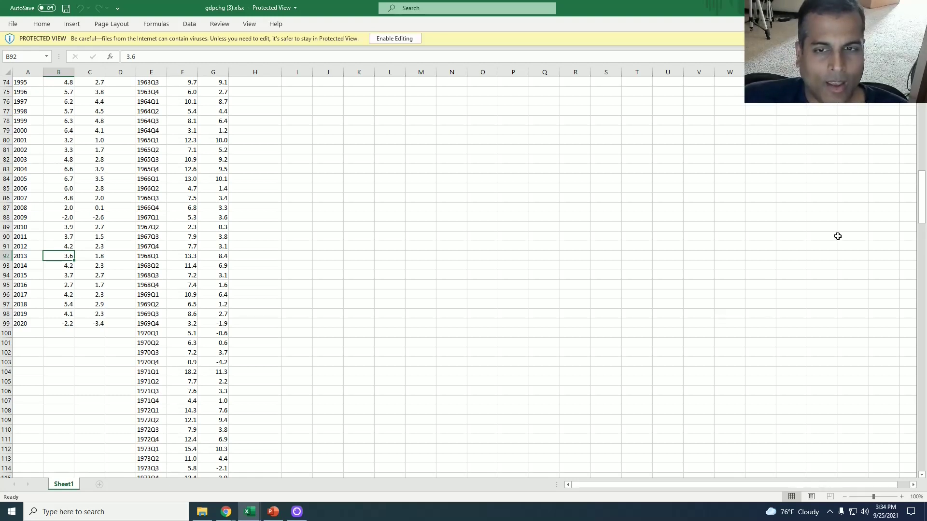
Examine the quarterly current-dollar GDP percent changes from 2018Q1 through 2021Q2 in column F
left_click_drag(921, 209, 920, 437)
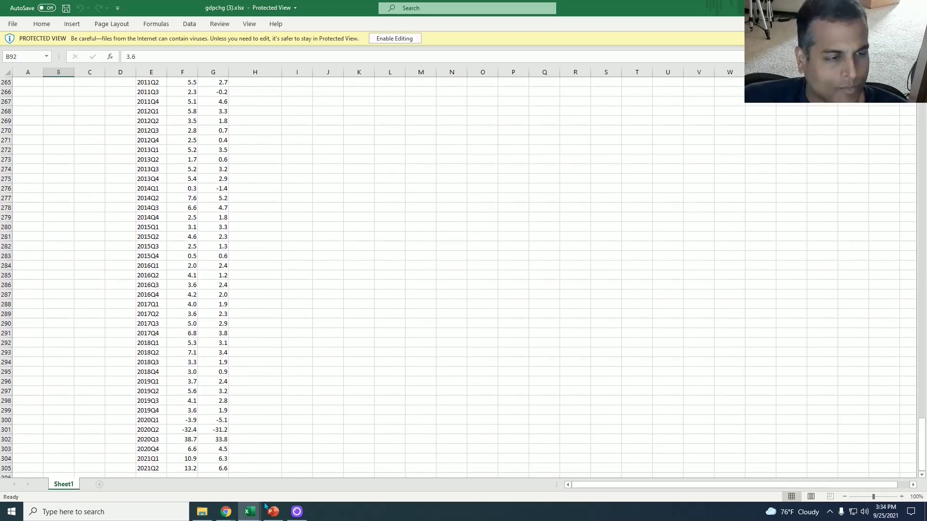
left_click_drag(187, 344, 182, 413)
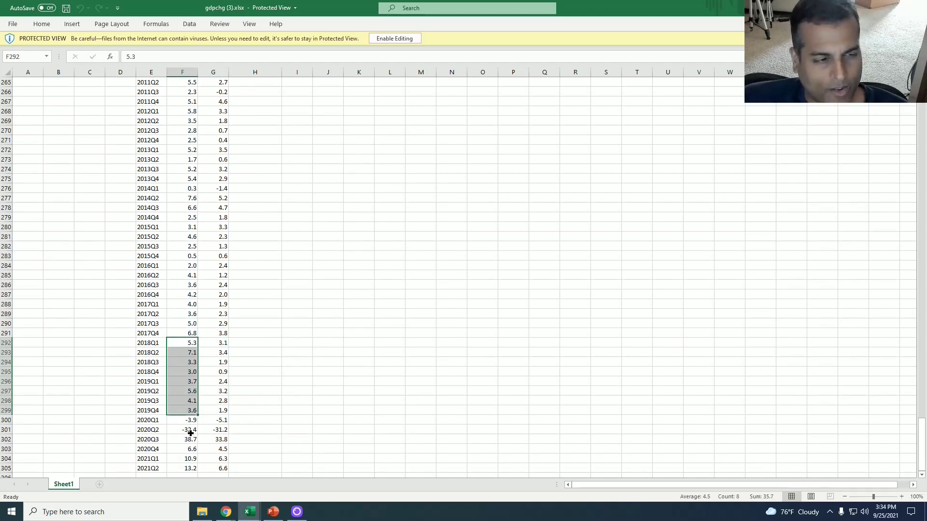
left_click(192, 431)
left_click(193, 440)
left_click(192, 449)
left_click(191, 458)
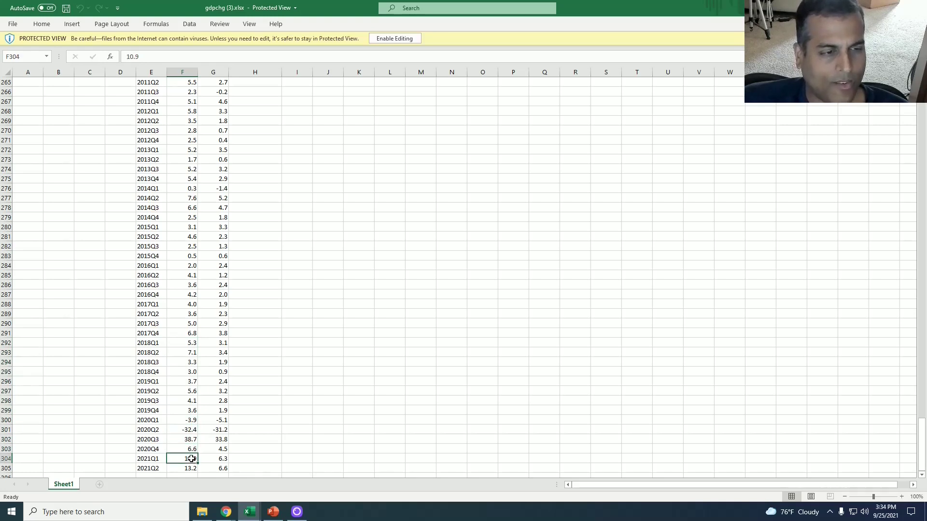
left_click(188, 467)
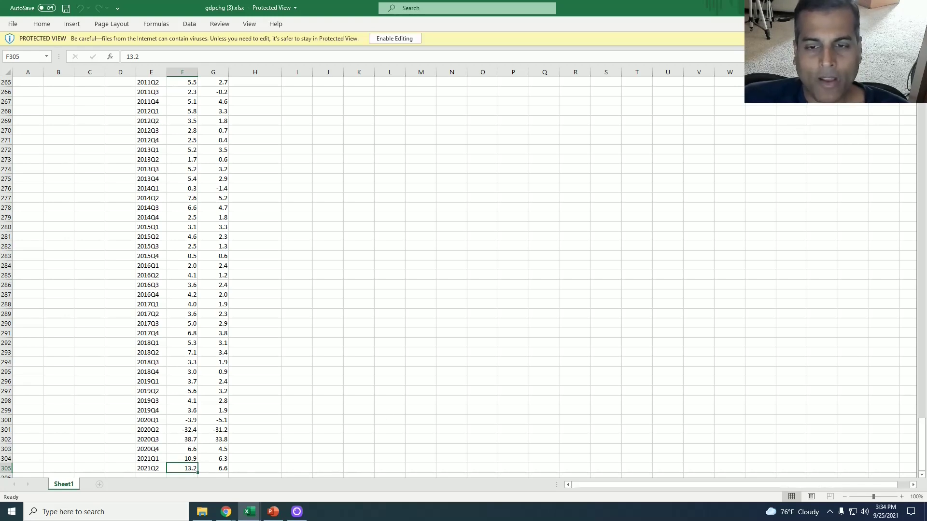
Go back to the annual GDP percent changes and examine the years from the 1980s through 2020
left_click_drag(922, 419, 922, 193)
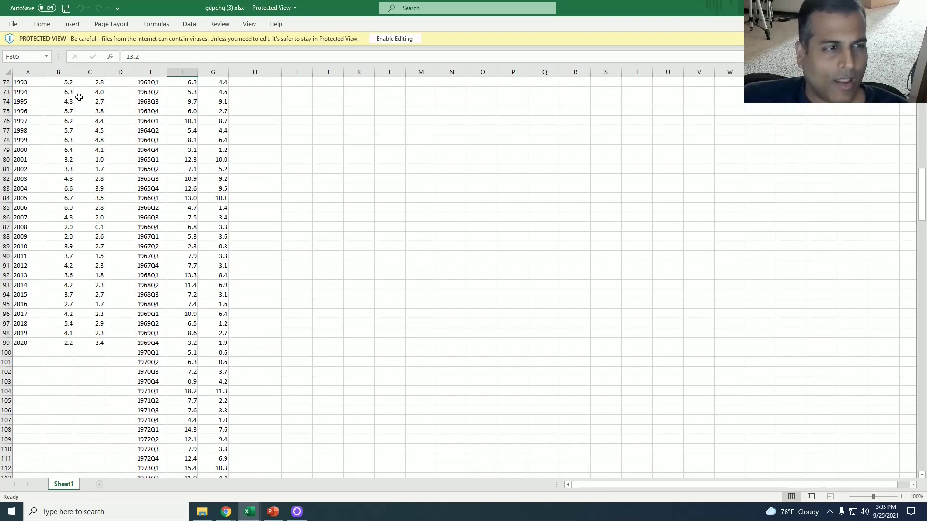
left_click_drag(922, 219, 922, 200)
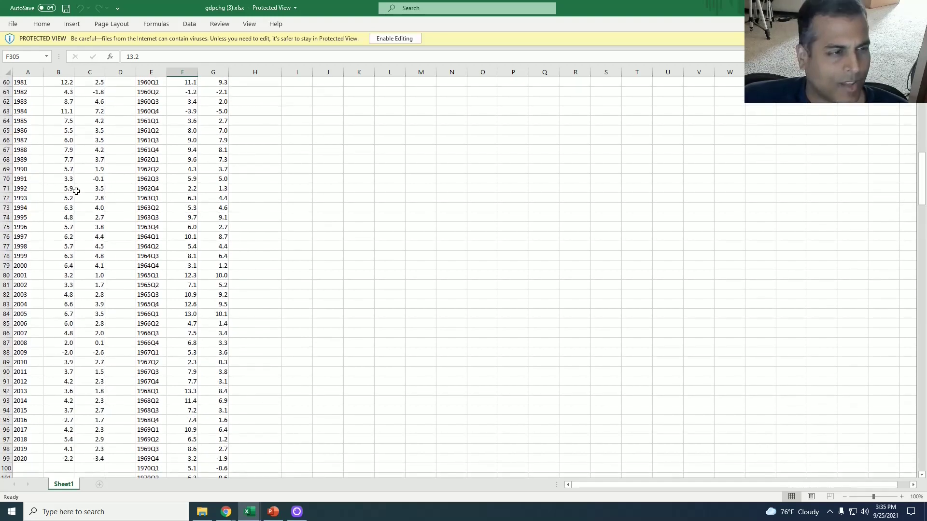